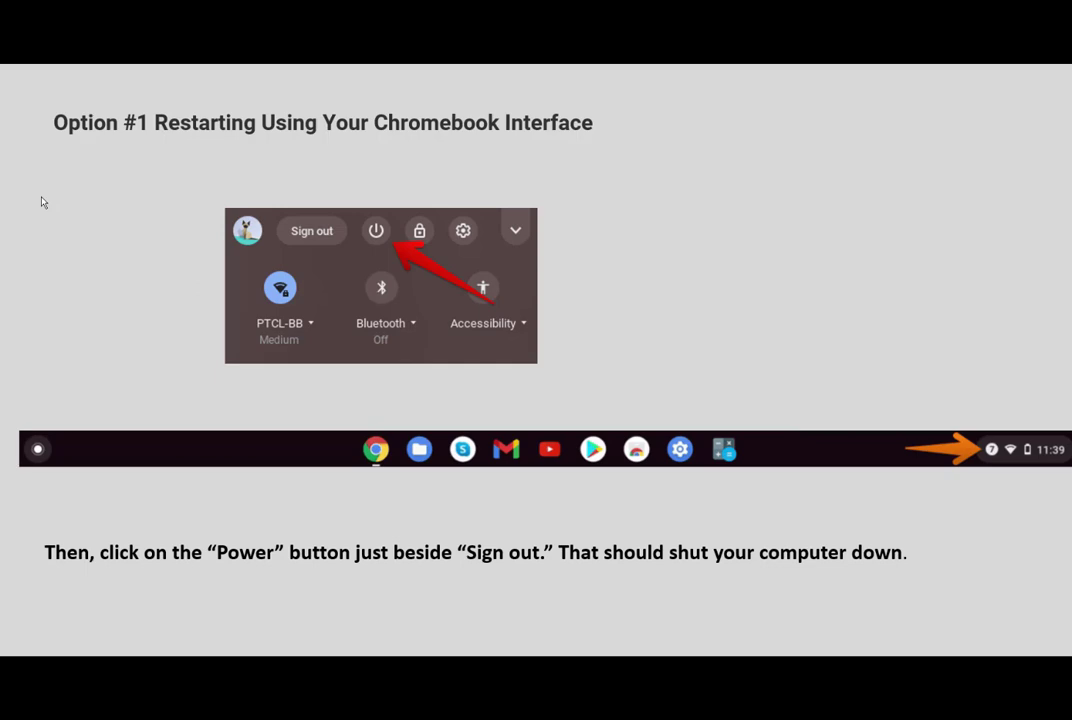
Advance the slideshow to the Option #2 restarting slide.
key("Right")
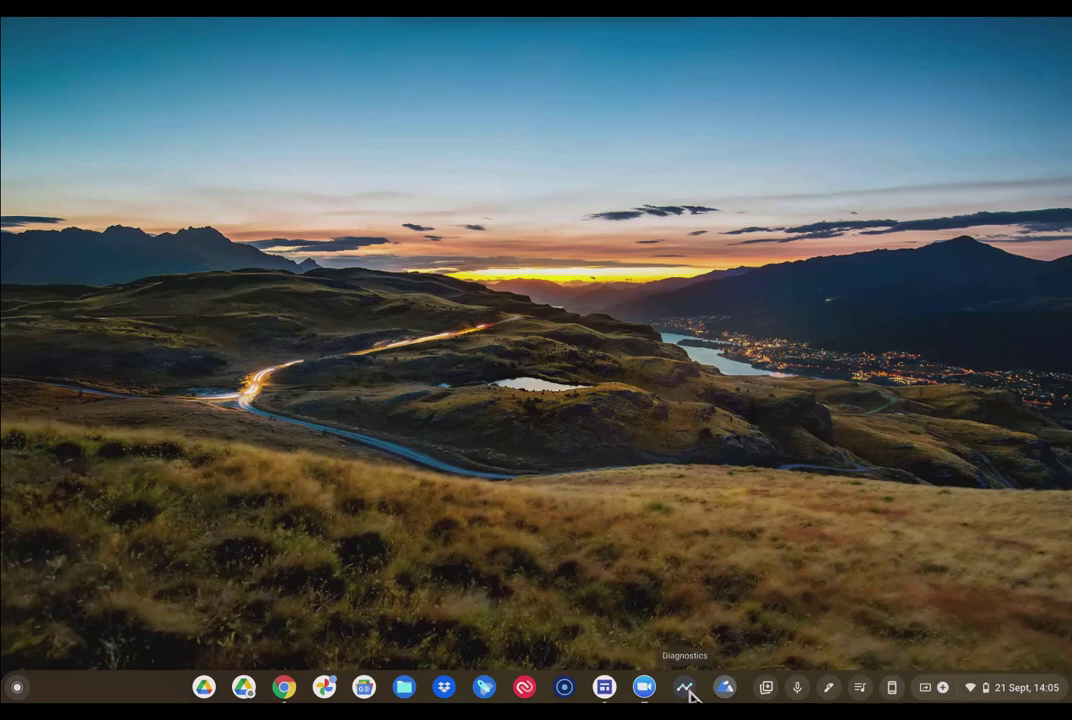
Open Settings on the About Chrome OS page showing version 93.0.4577.85.
left_click(1022, 690)
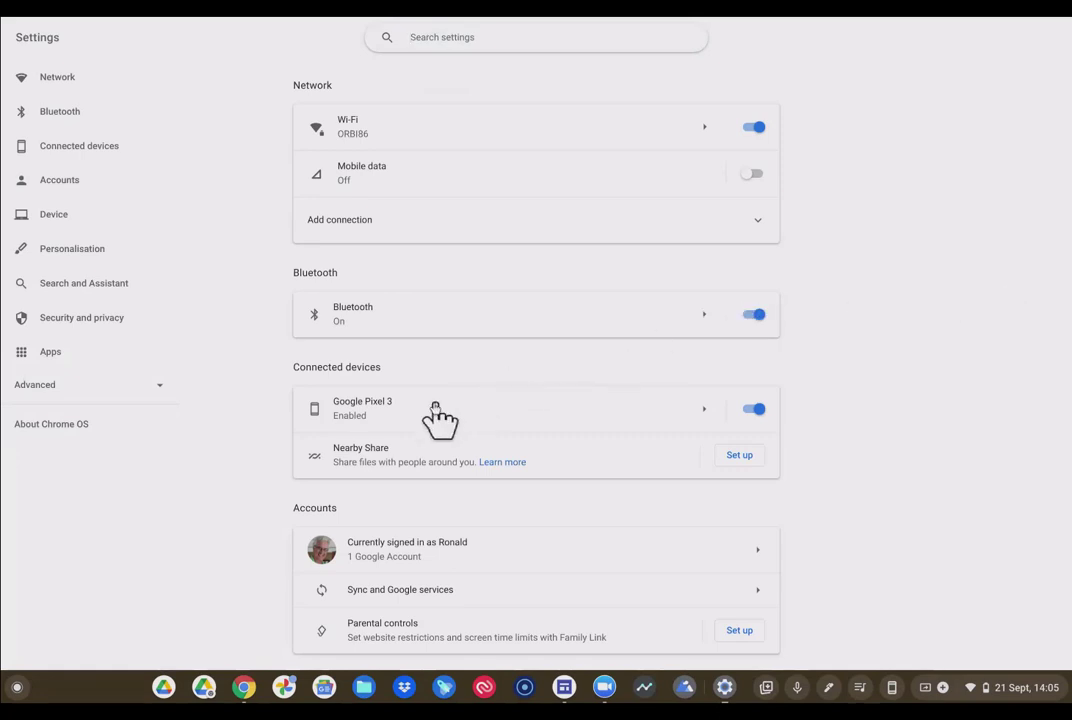
left_click(62, 430)
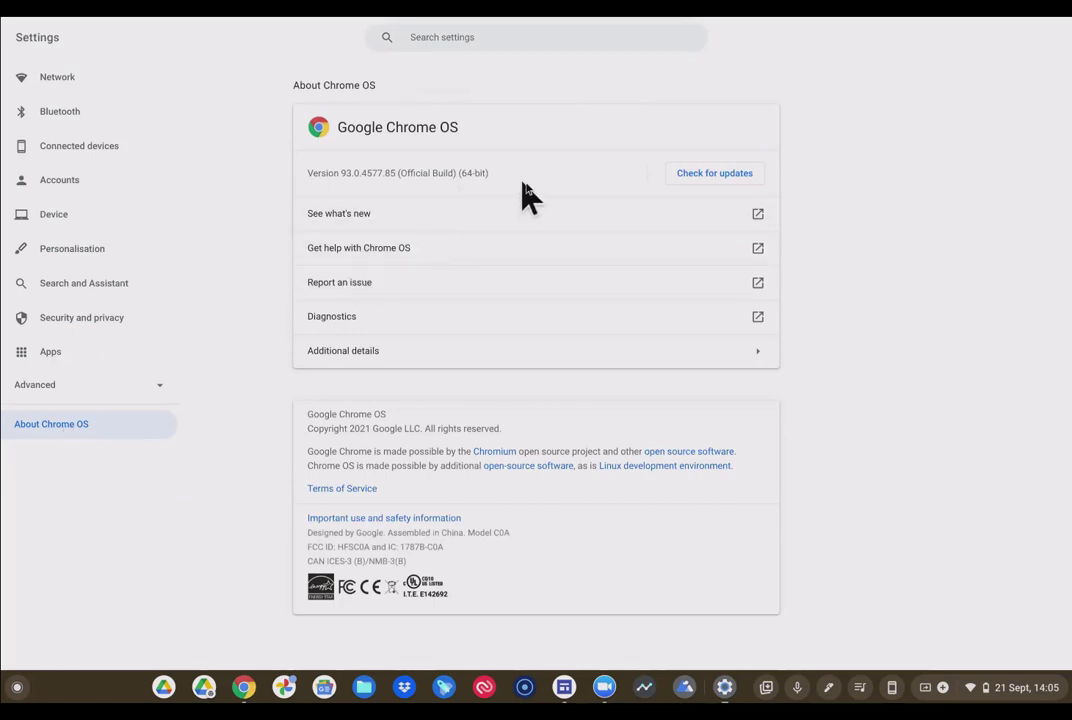
Check for updates and confirm version 93.0.4577.85 is up to date.
left_click(701, 183)
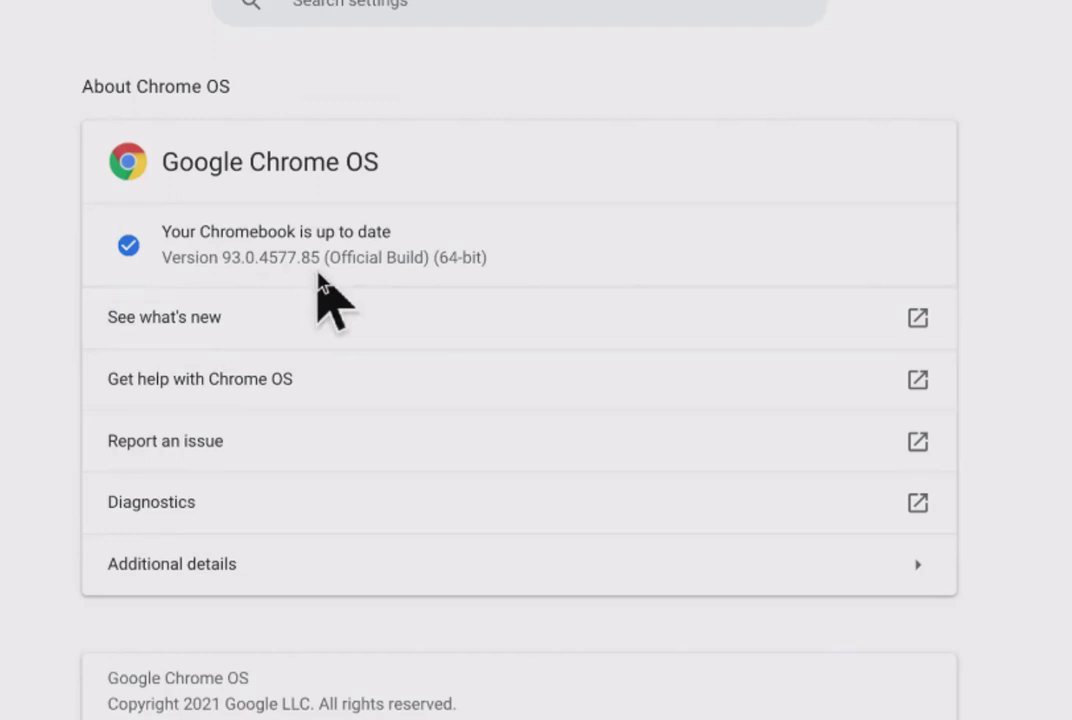
Open What's new in Explore and scroll down to Better video calling and the emoji picker.
left_click(204, 330)
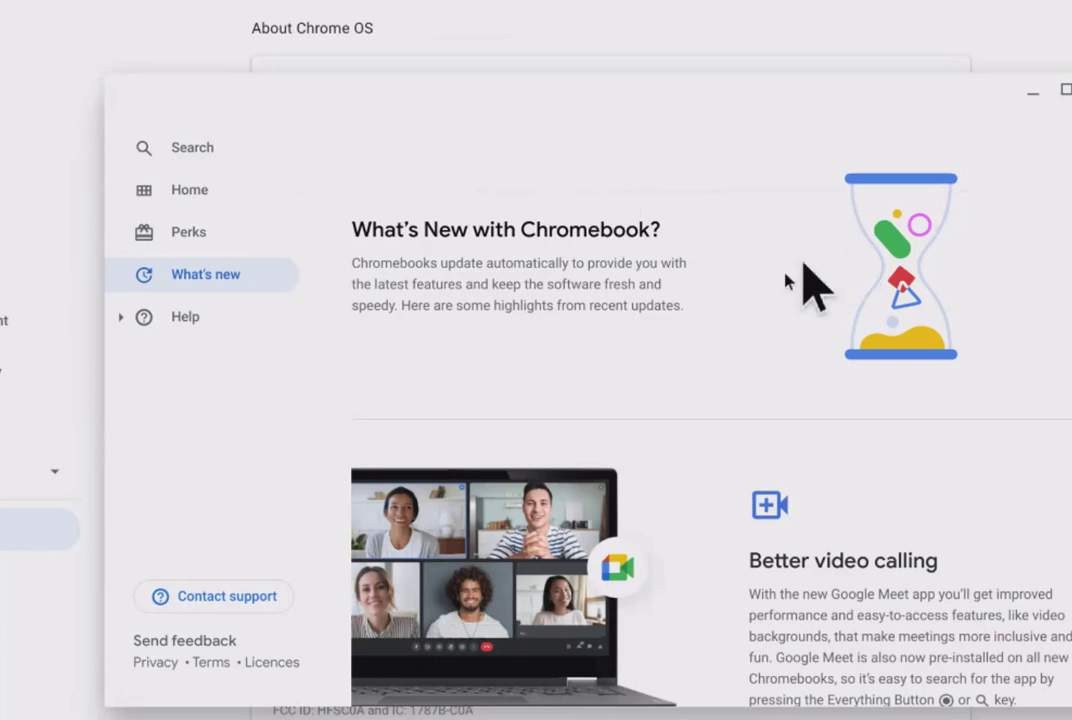
scroll(770, 290, "down", 1)
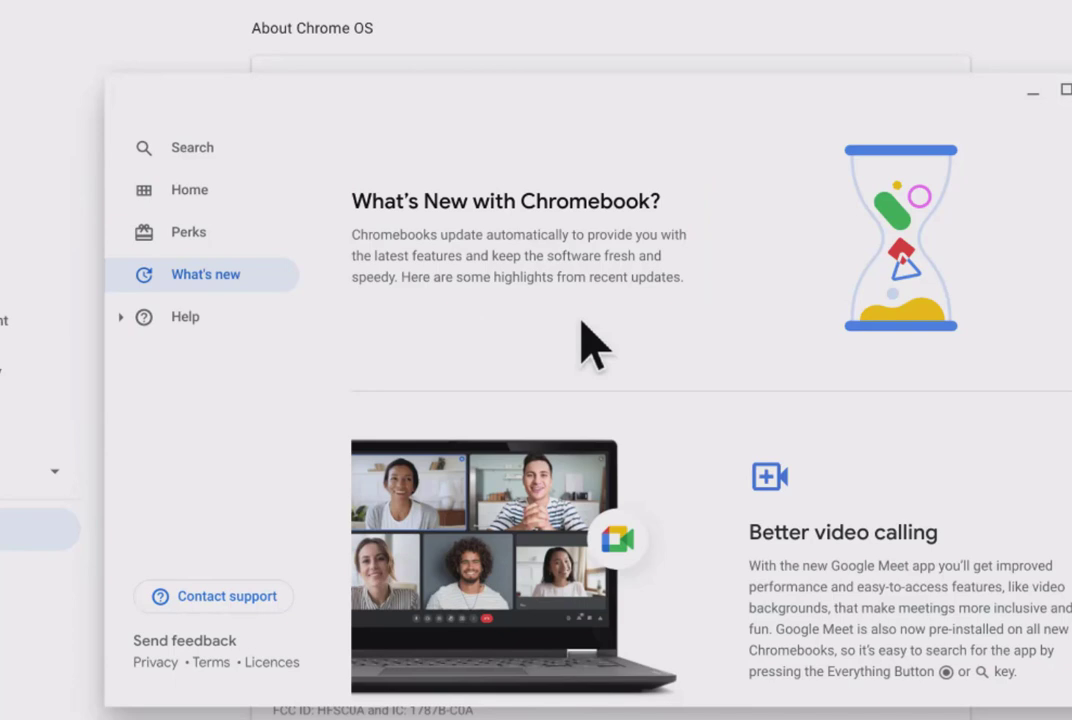
scroll(758, 233, "down", 2)
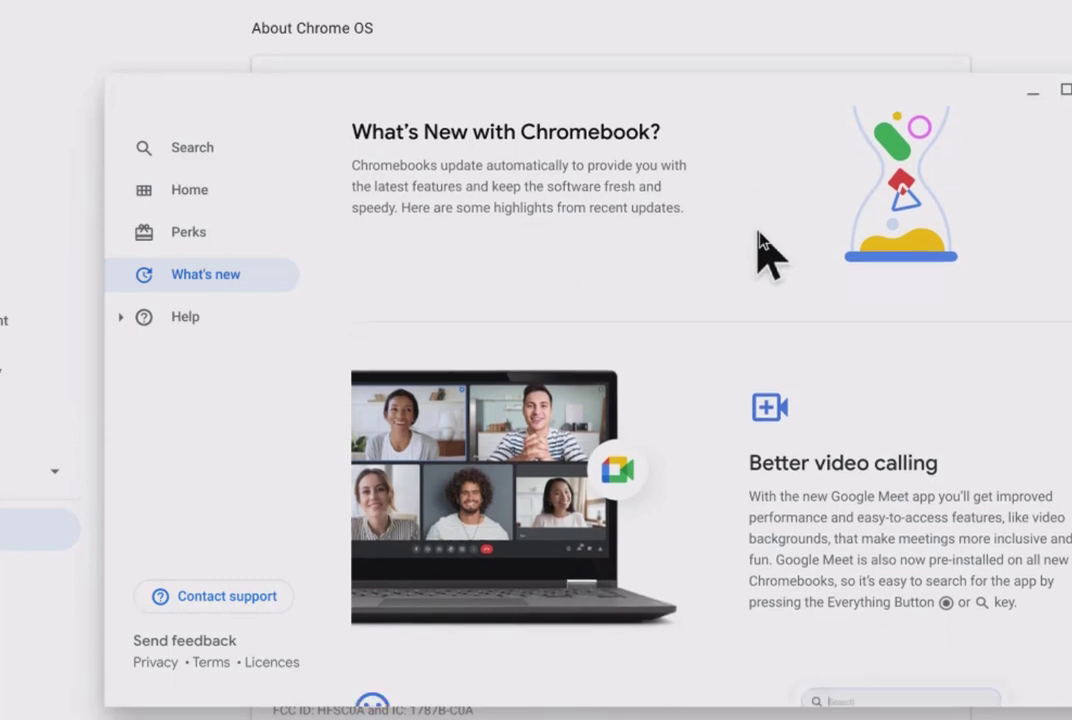
scroll(758, 240, "down", 3)
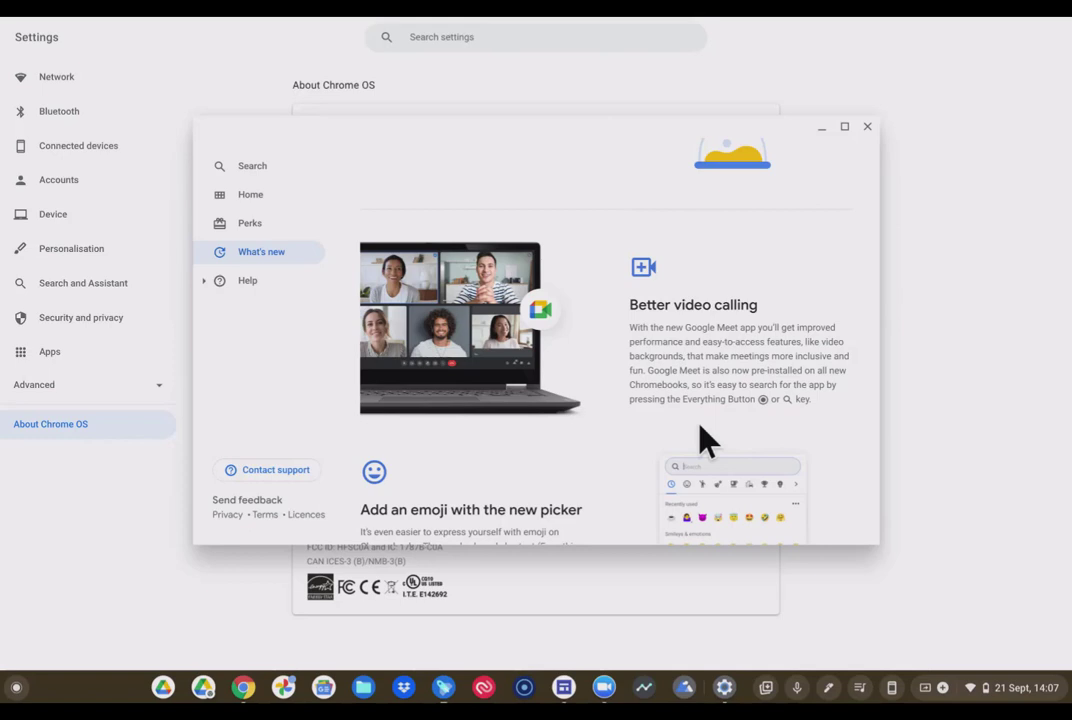
scroll(689, 438, "down", 1)
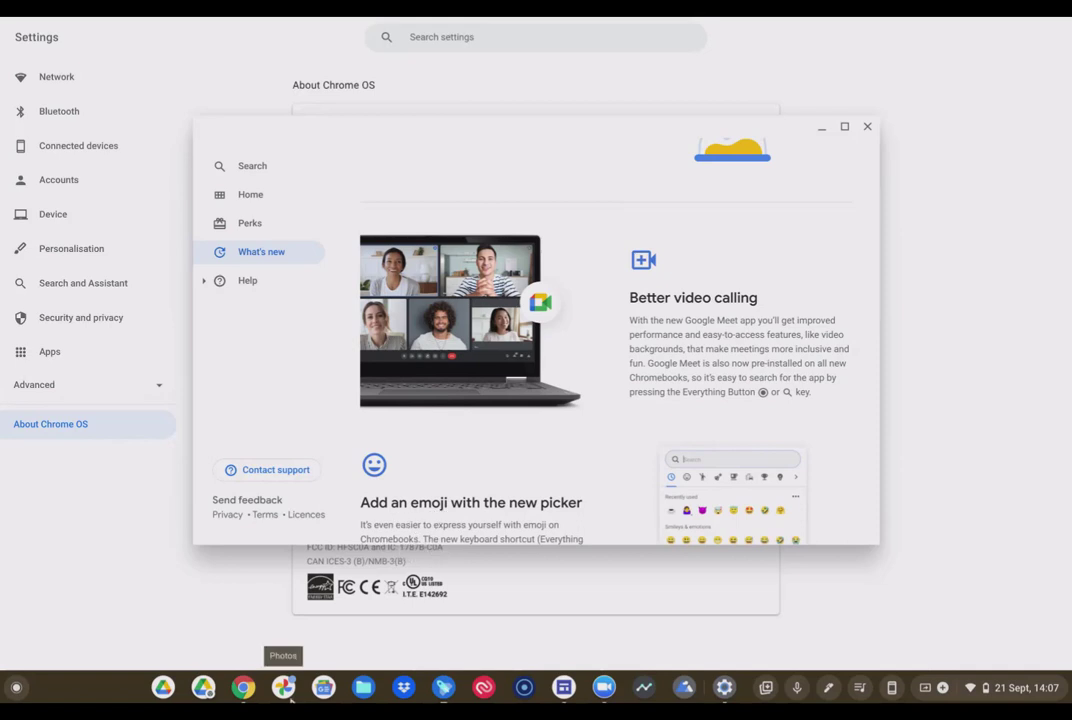
Search the launcher for 'google meet', then clear the search box.
left_click(18, 688)
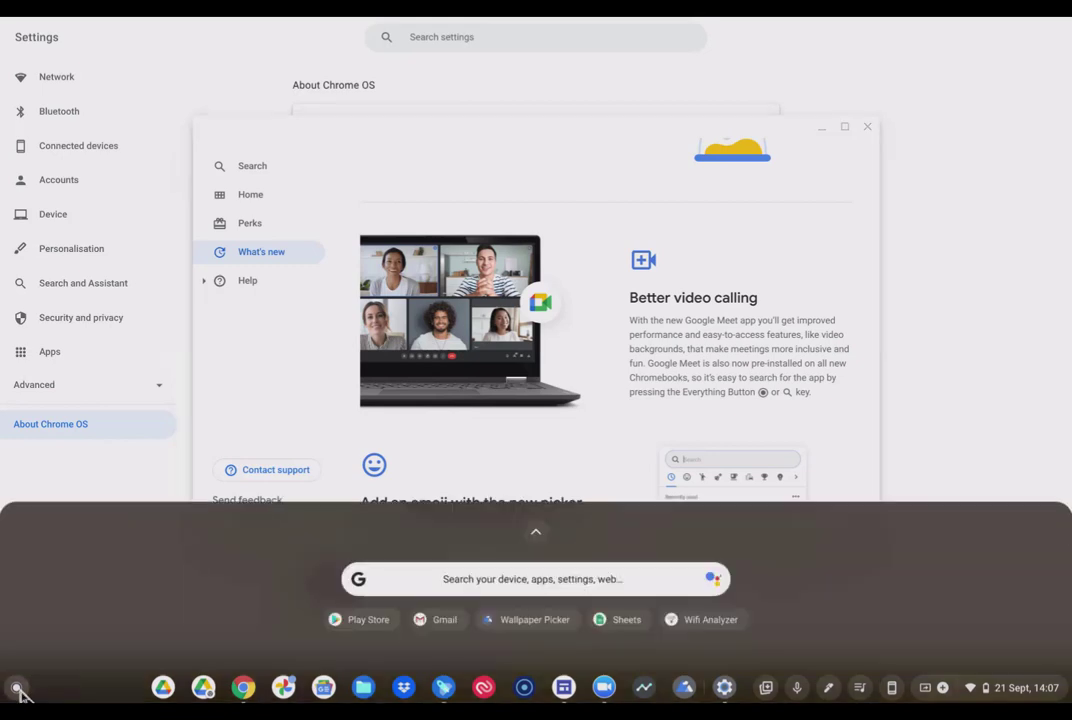
left_click(418, 579)
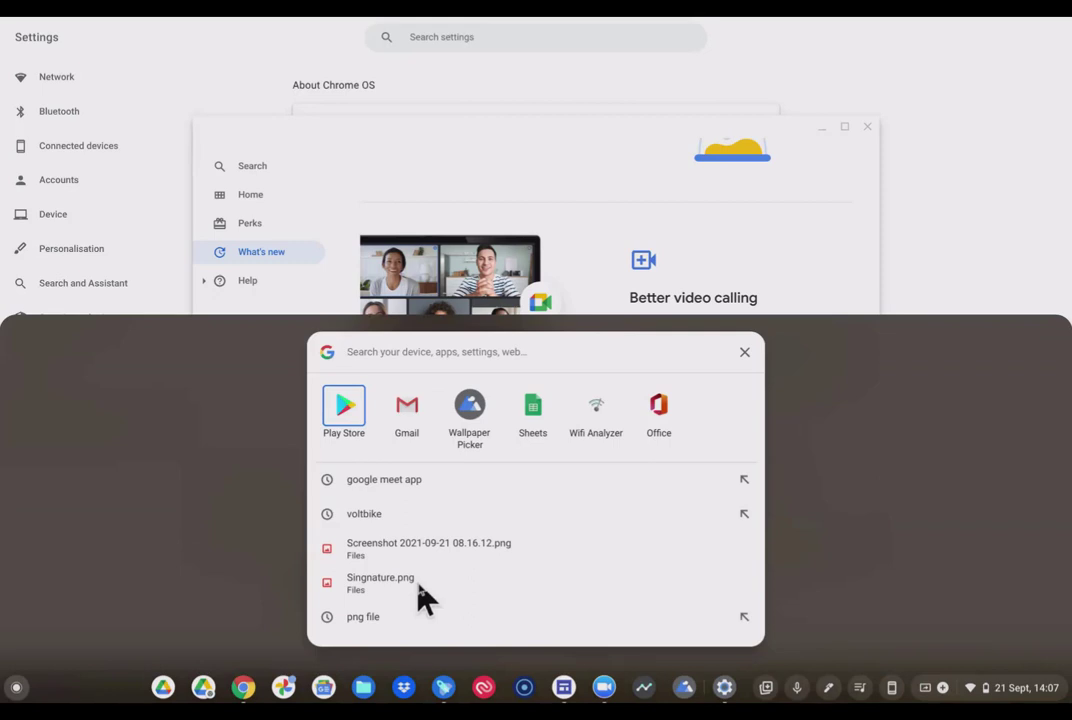
type("goog")
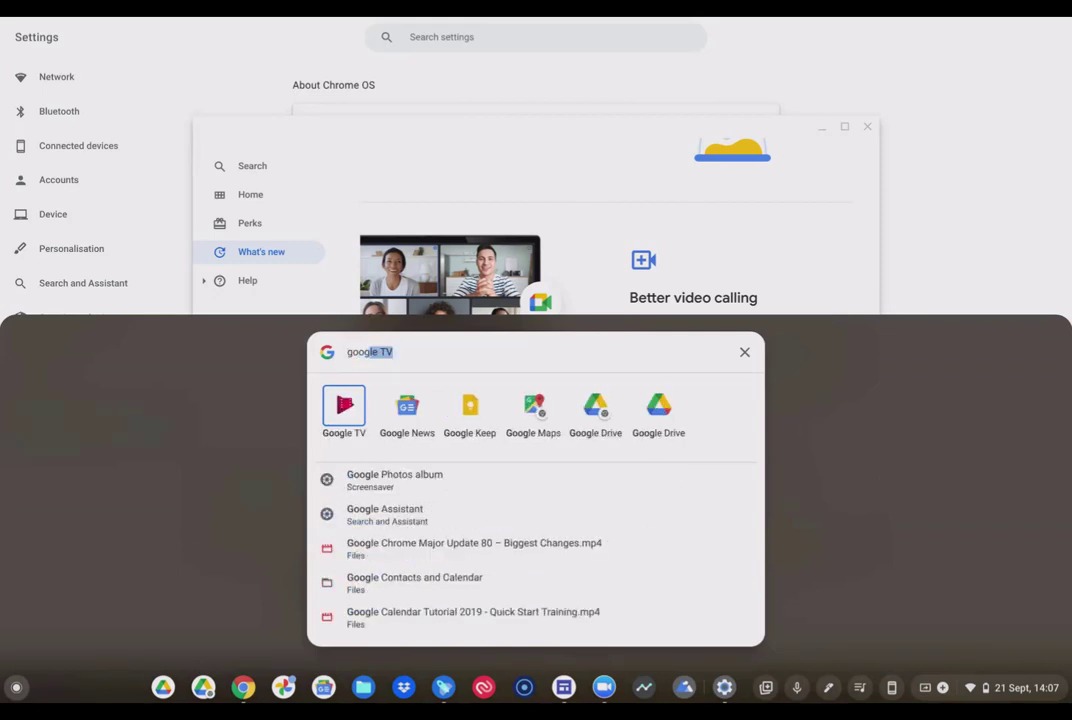
type("le meet")
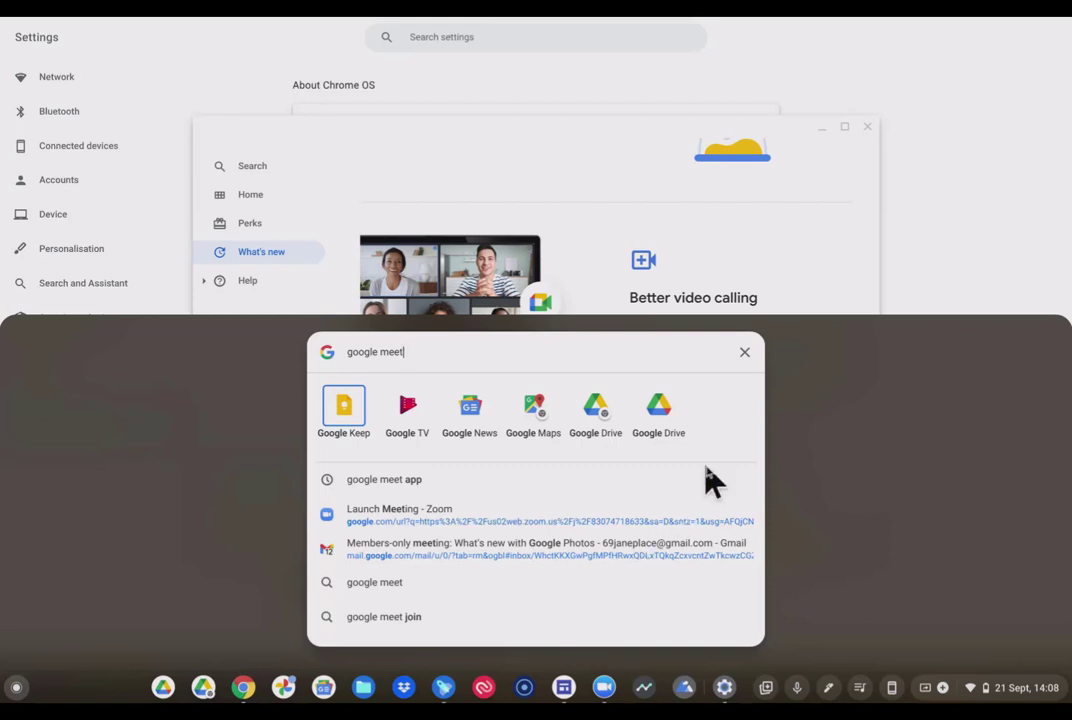
left_click(747, 355)
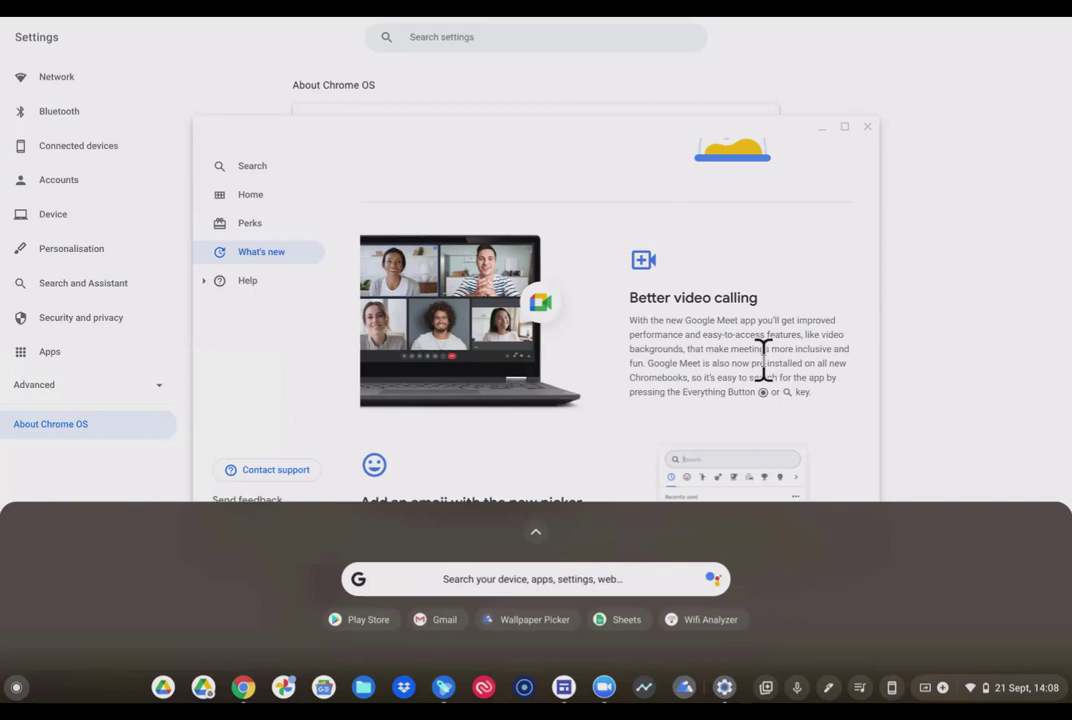
Expand the launcher to the full app grid, from Chrome through Hippo Video.
left_click(536, 536)
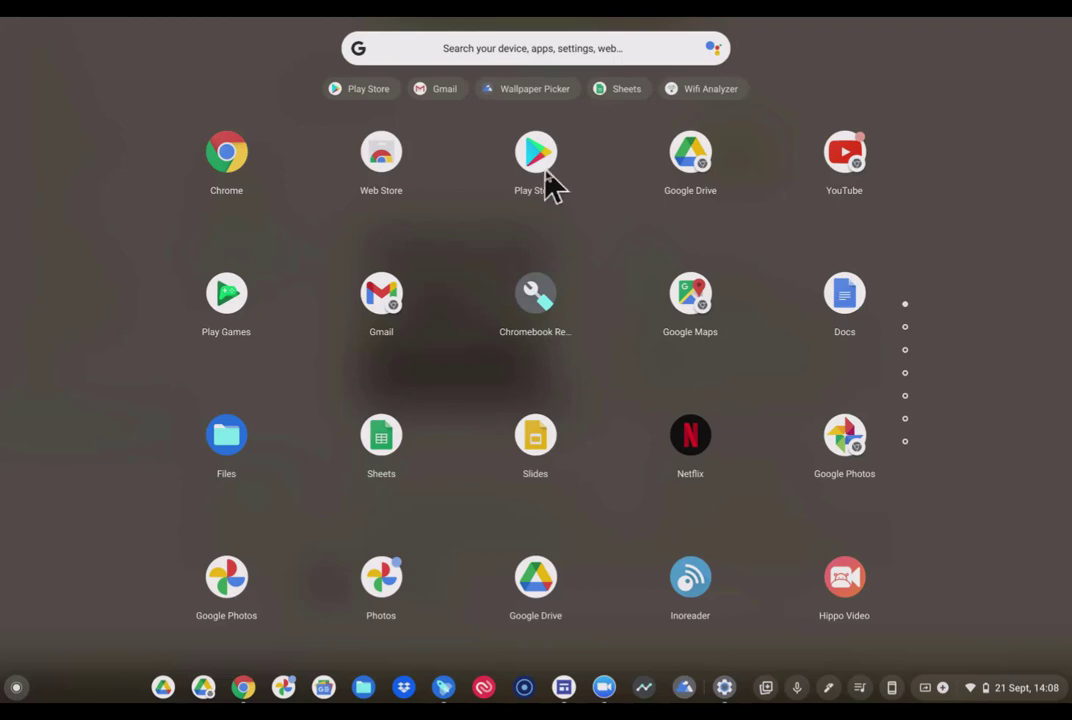
Launch the Play Store and install the Google Meet app.
left_click(542, 168)
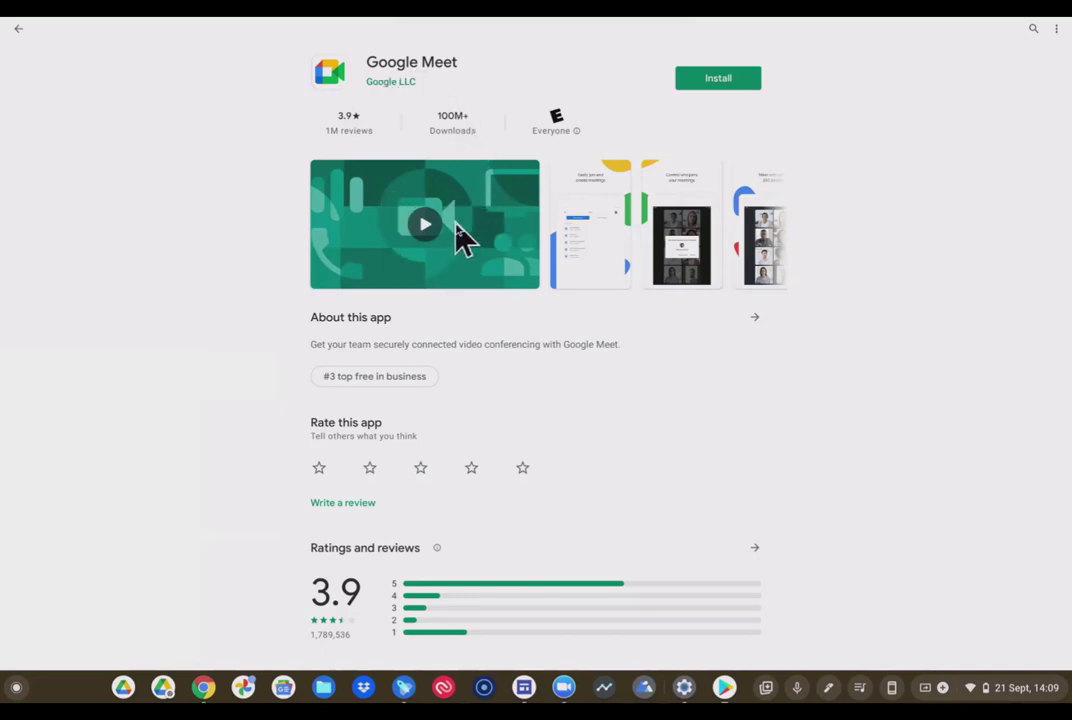
left_click(709, 85)
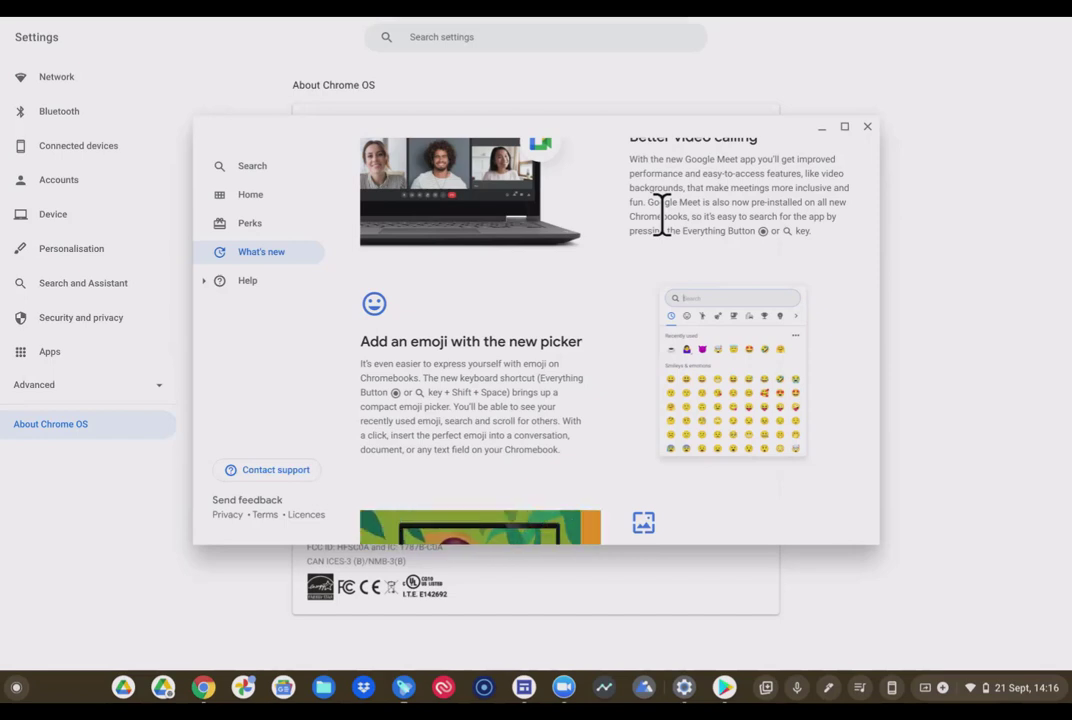
Switch to the Chrome desk and place the cursor at the start of the Gmail draft body.
left_click(202, 687)
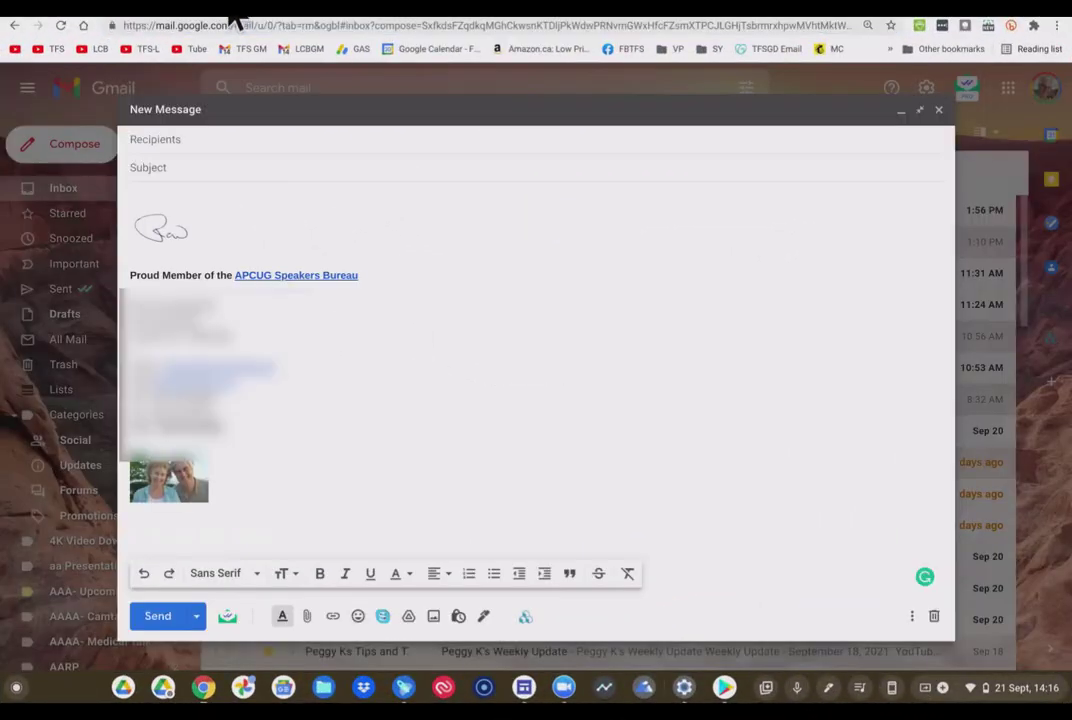
left_click(141, 196)
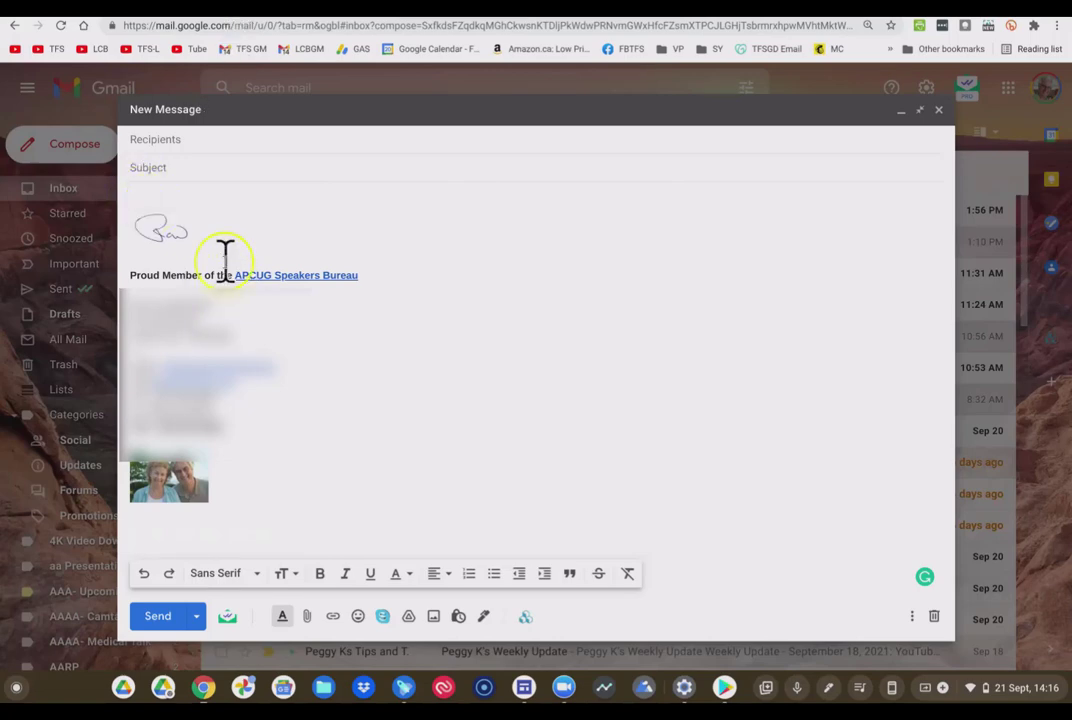
Open the draft body's context menu with the Emoji option, dismissing the stray page menu first.
right_click(163, 190)
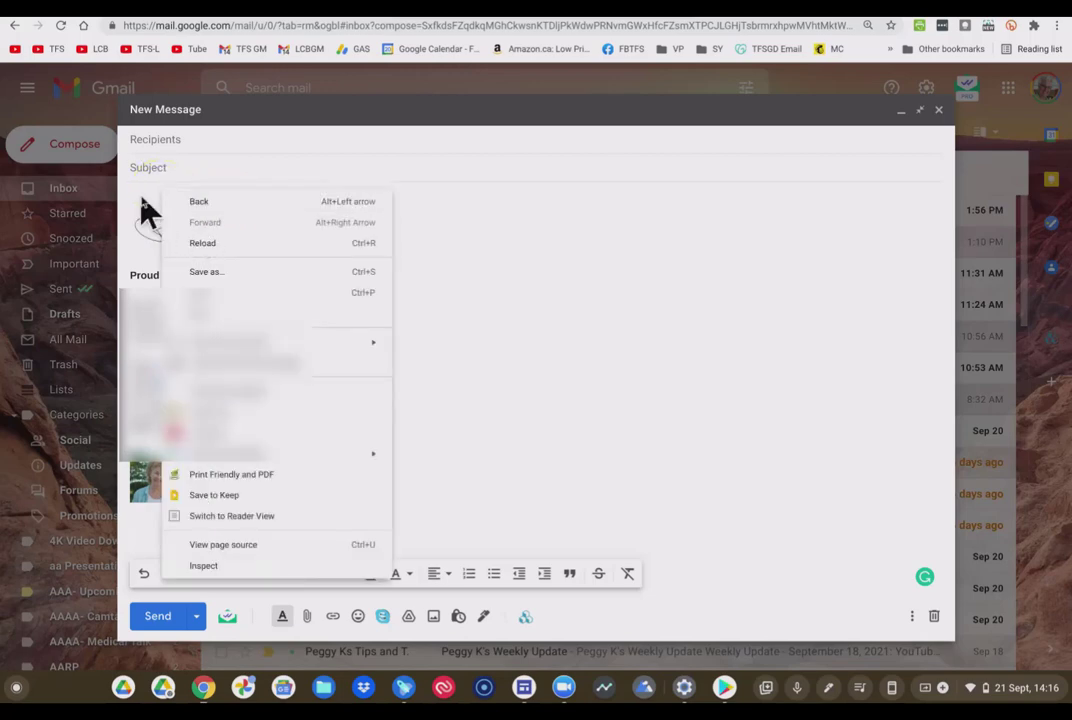
left_click(160, 201)
right_click(198, 200)
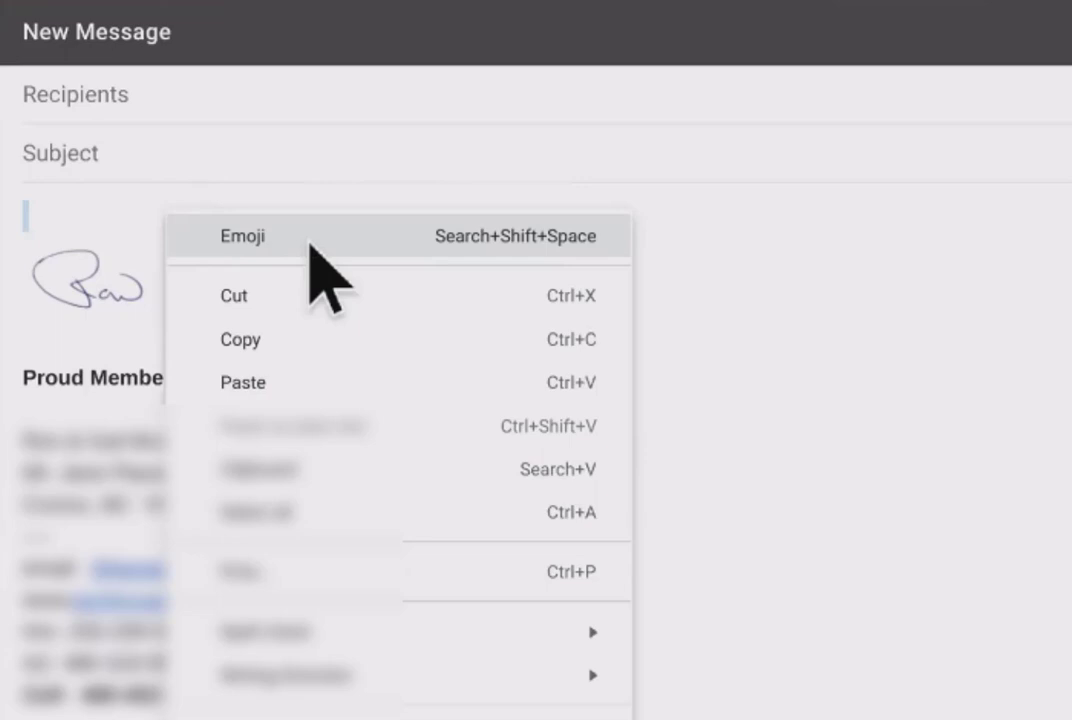
Insert the apple emoji from the Food and drink category at the start of the draft.
left_click(309, 240)
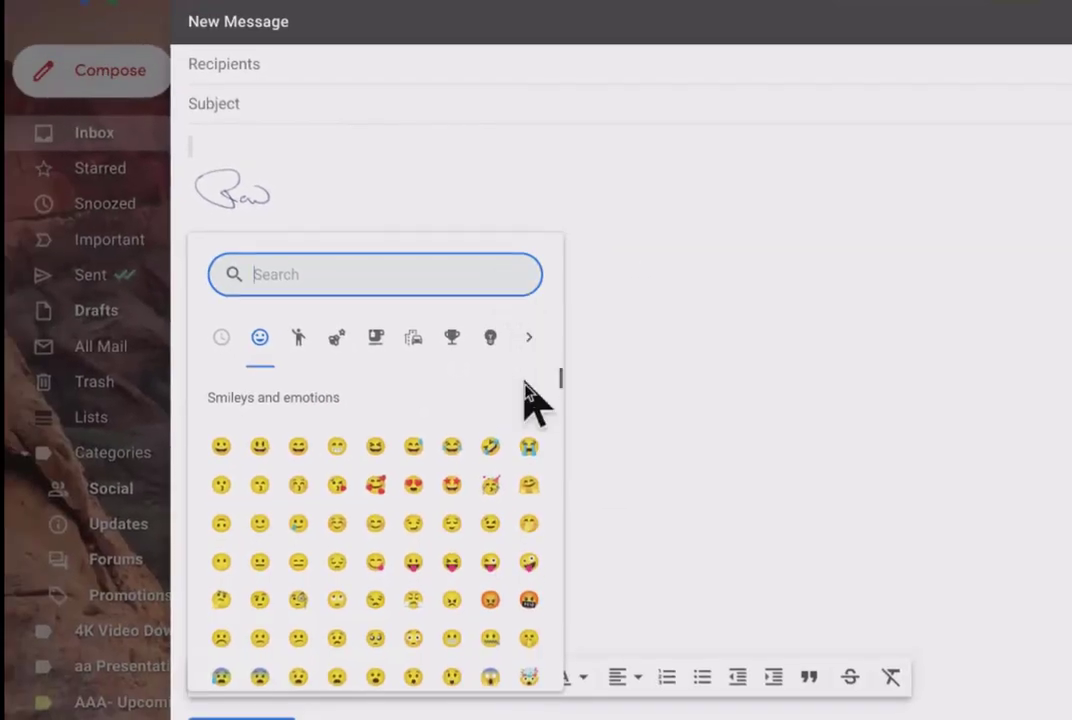
scroll(530, 395, "down", 4)
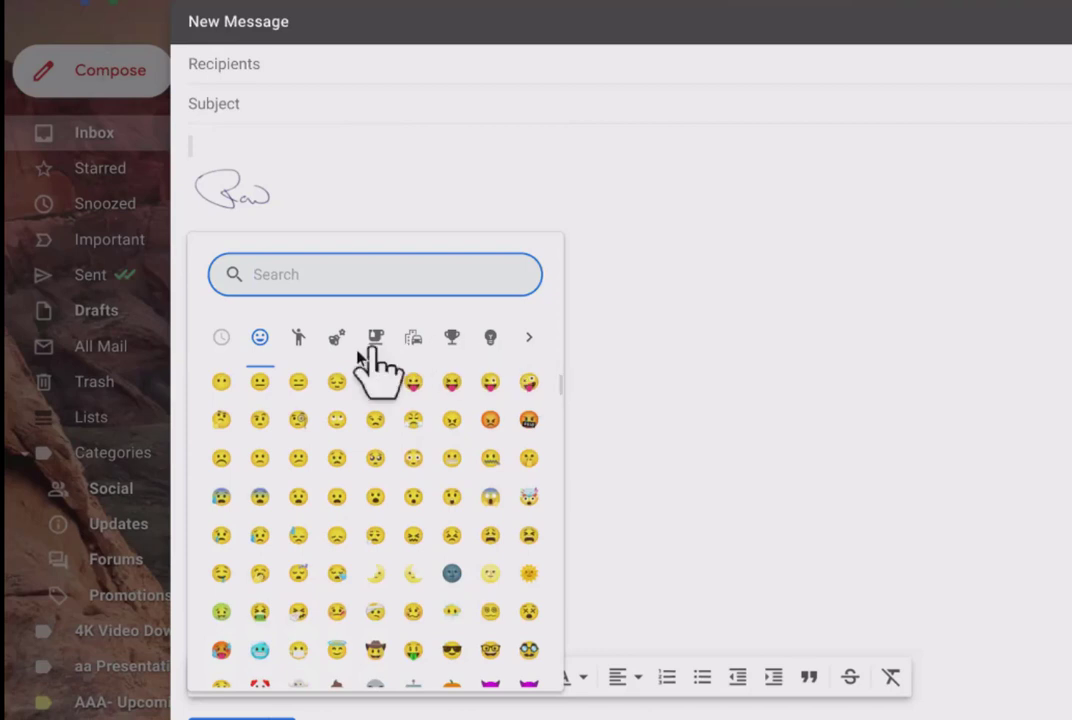
left_click(298, 339)
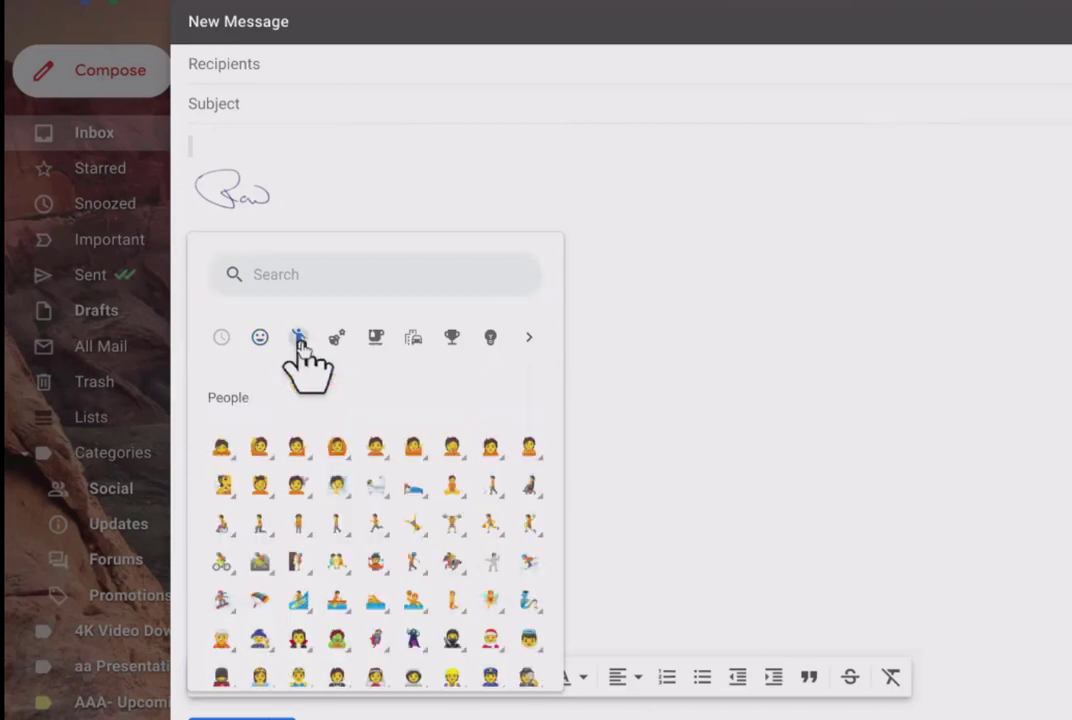
left_click(337, 339)
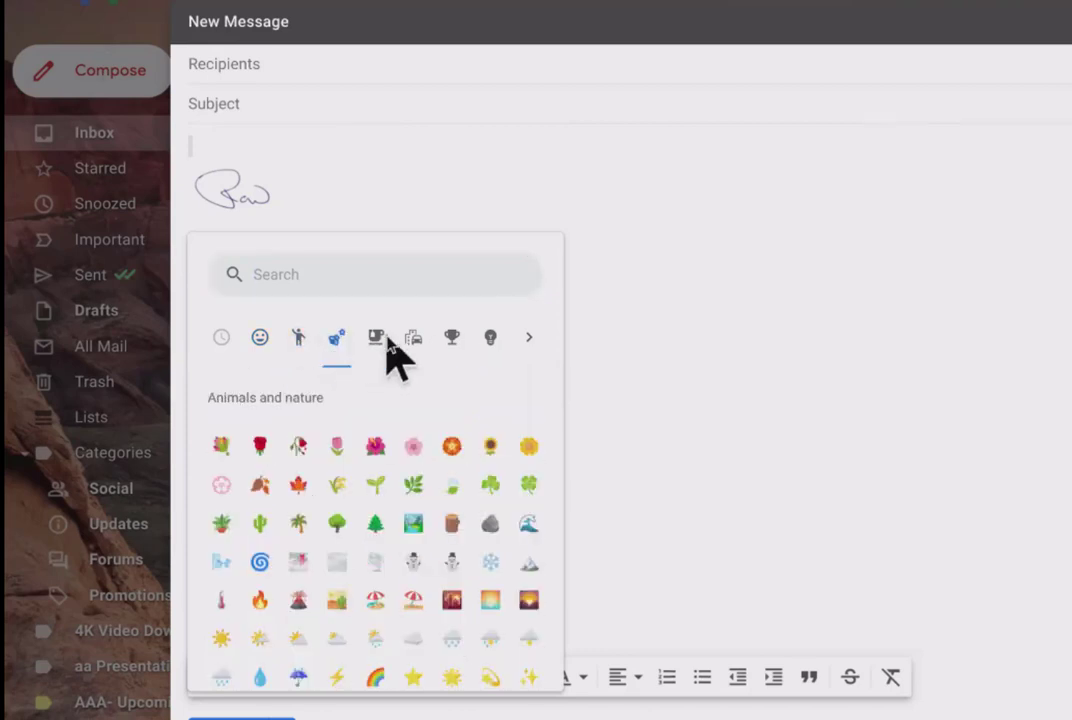
left_click(376, 339)
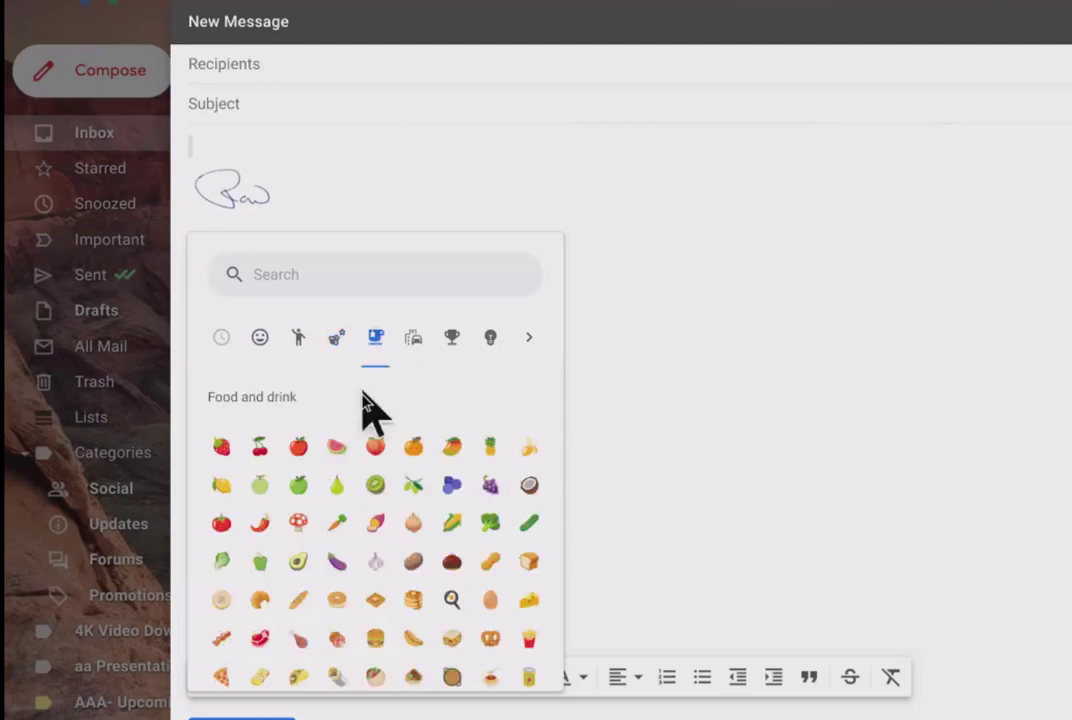
left_click(298, 446)
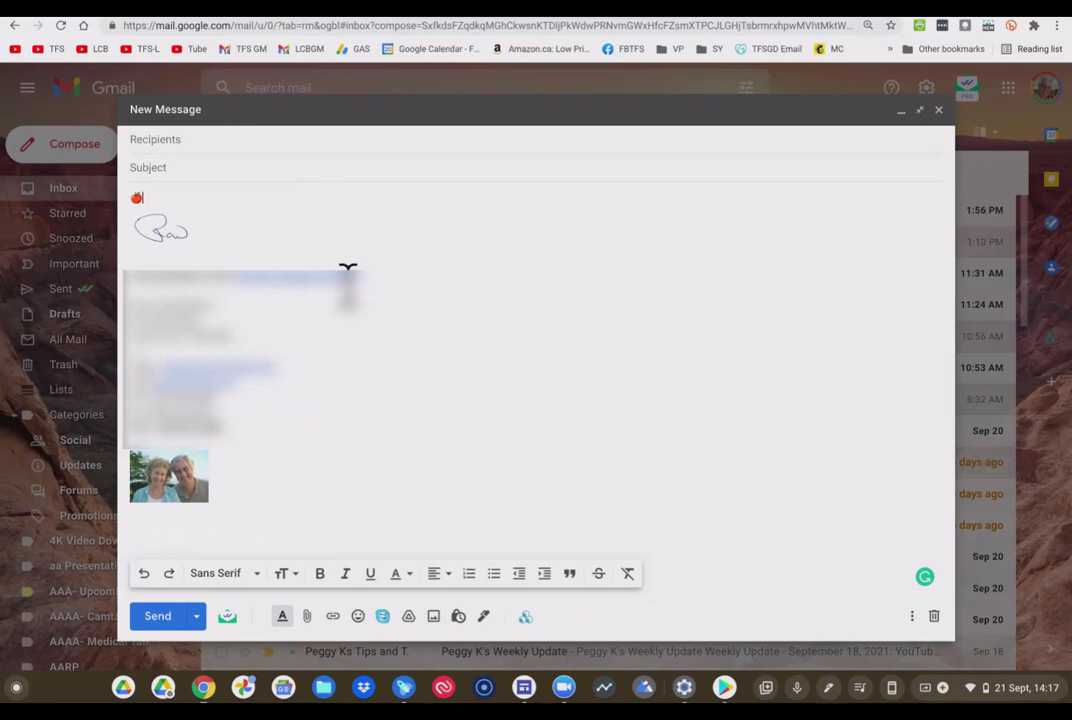
Reopen the emoji picker from the draft body, view Symbols, then scroll the People emojis.
right_click(256, 197)
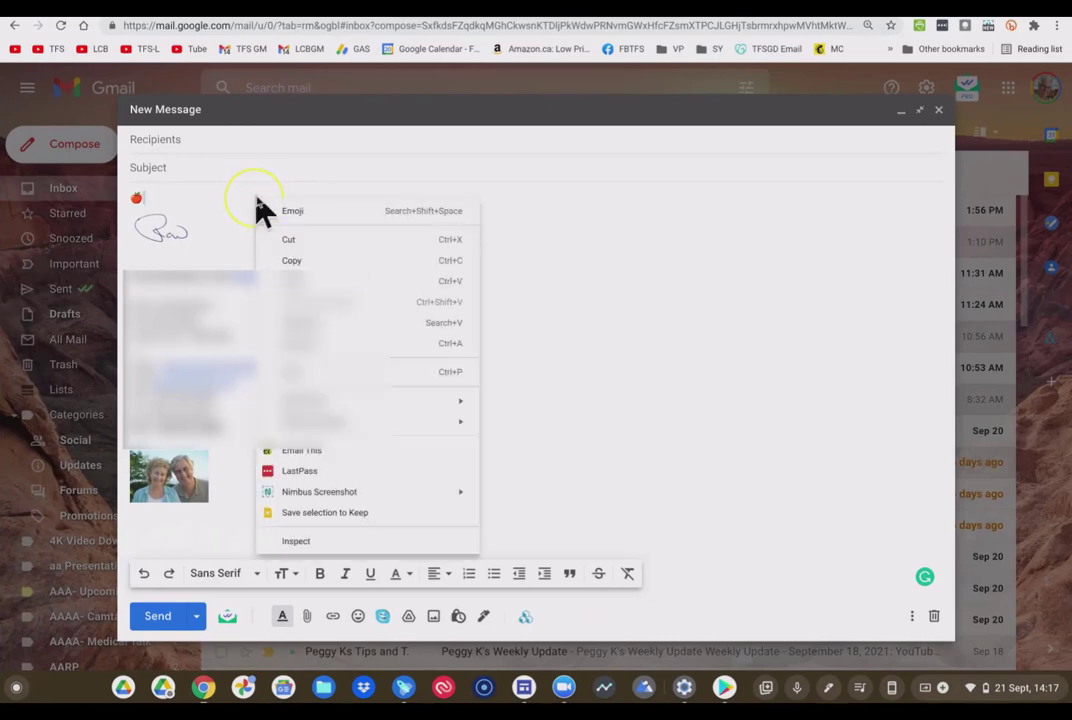
left_click(291, 212)
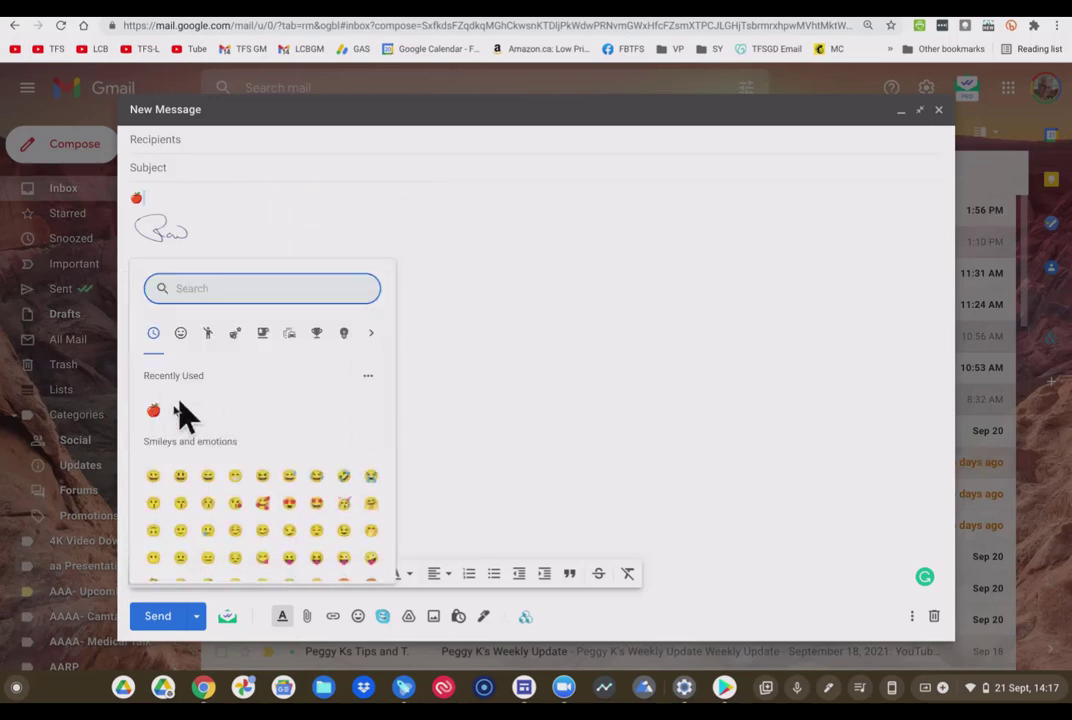
left_click(372, 335)
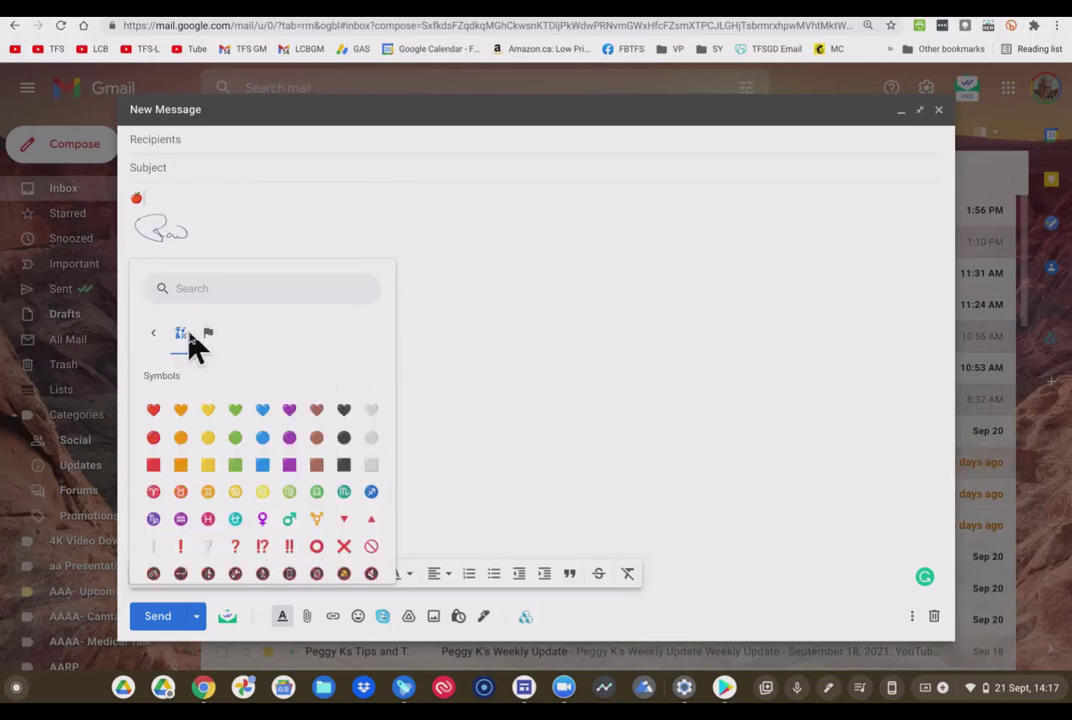
left_click(153, 333)
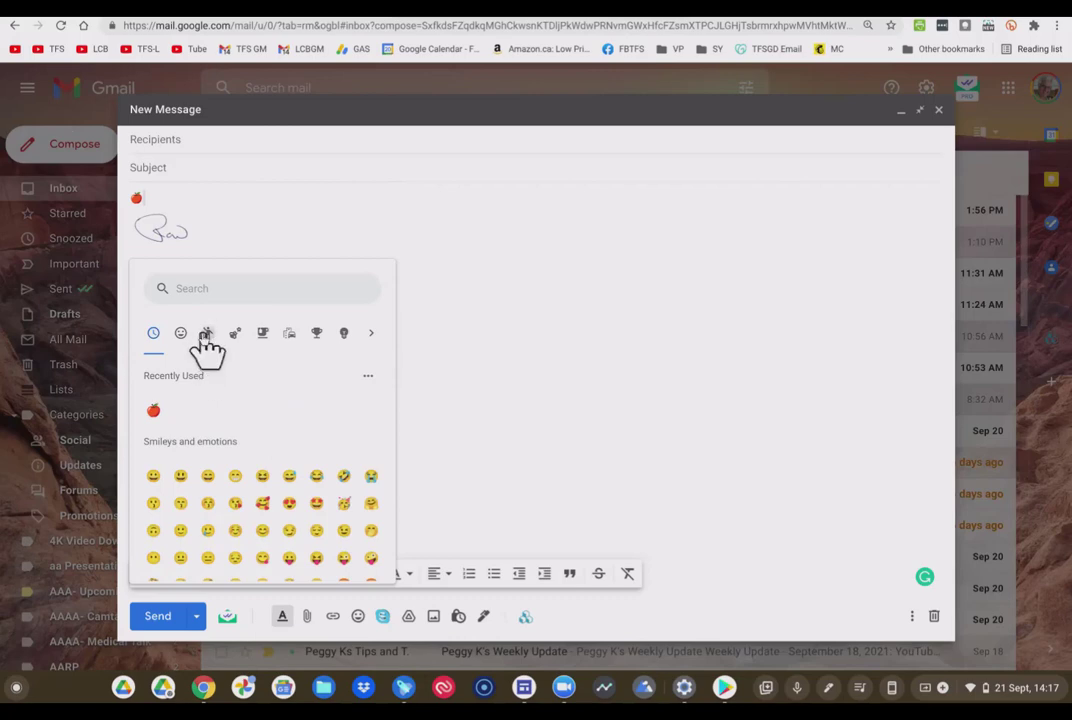
left_click(207, 335)
scroll(270, 376, "down", 3)
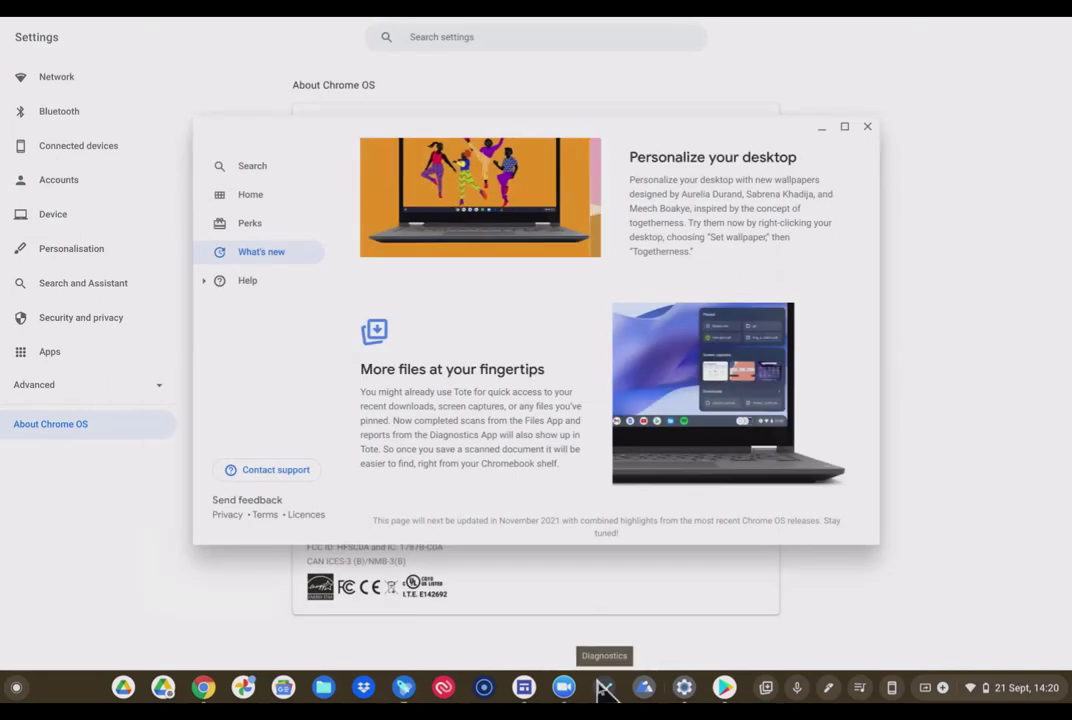
Launch Diagnostics and review battery health 92%, CPU usage and 2.26 GB of 7.68 GB free memory.
left_click(605, 688)
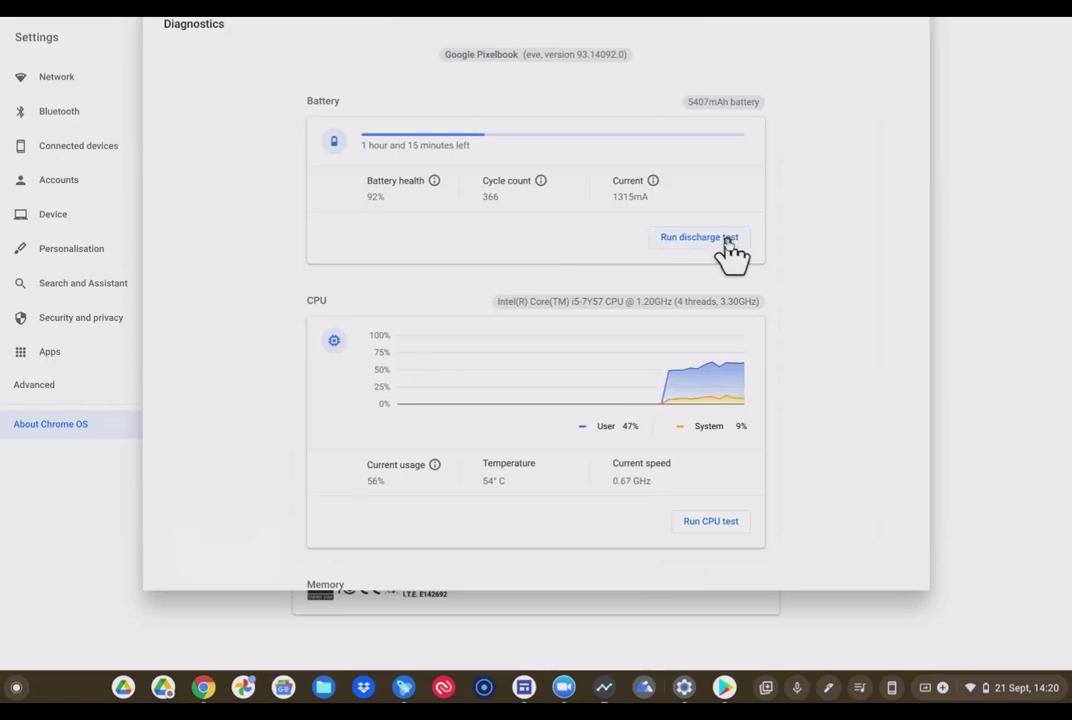
scroll(727, 241, "down", 2)
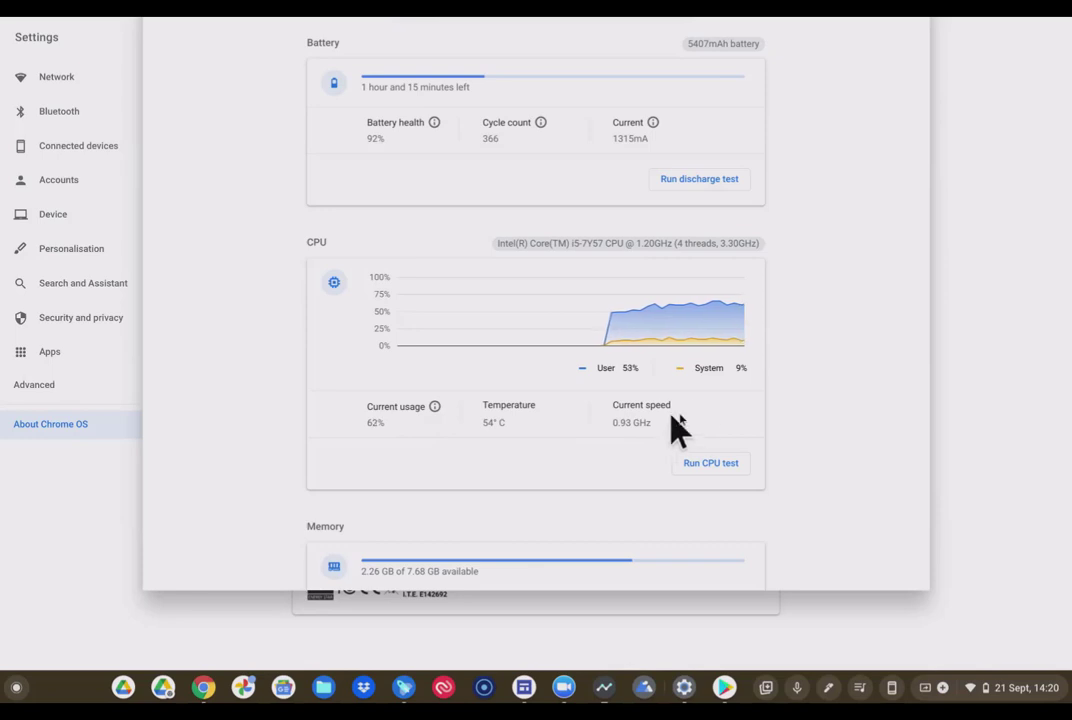
scroll(672, 345, "down", 2)
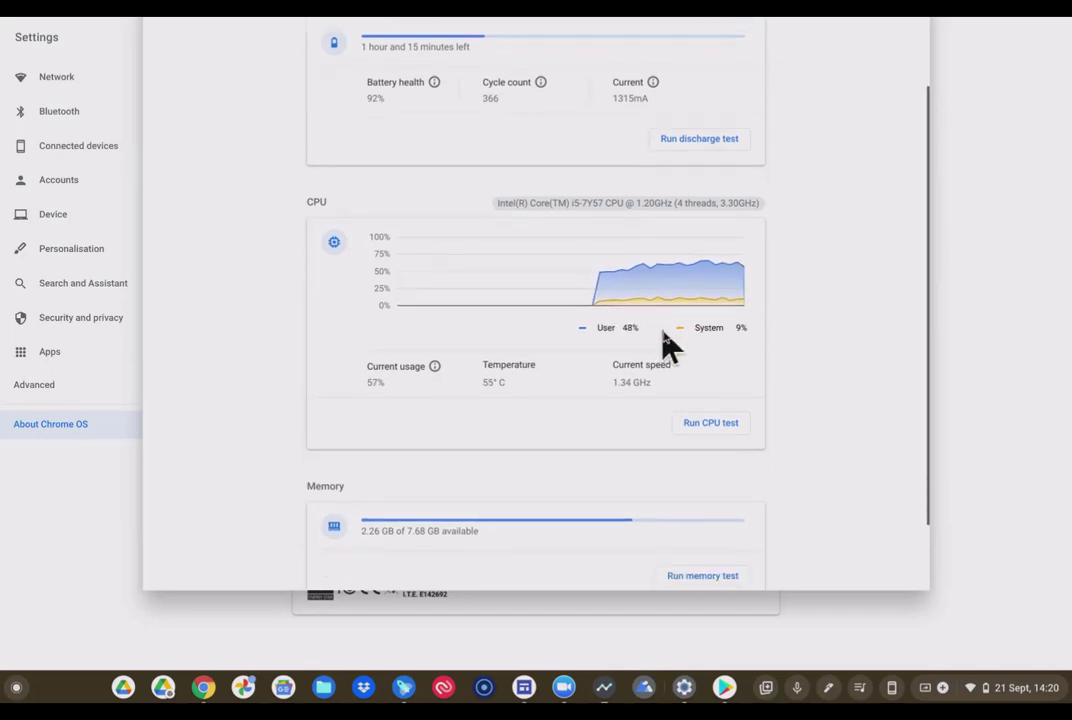
scroll(658, 345, "down", 1)
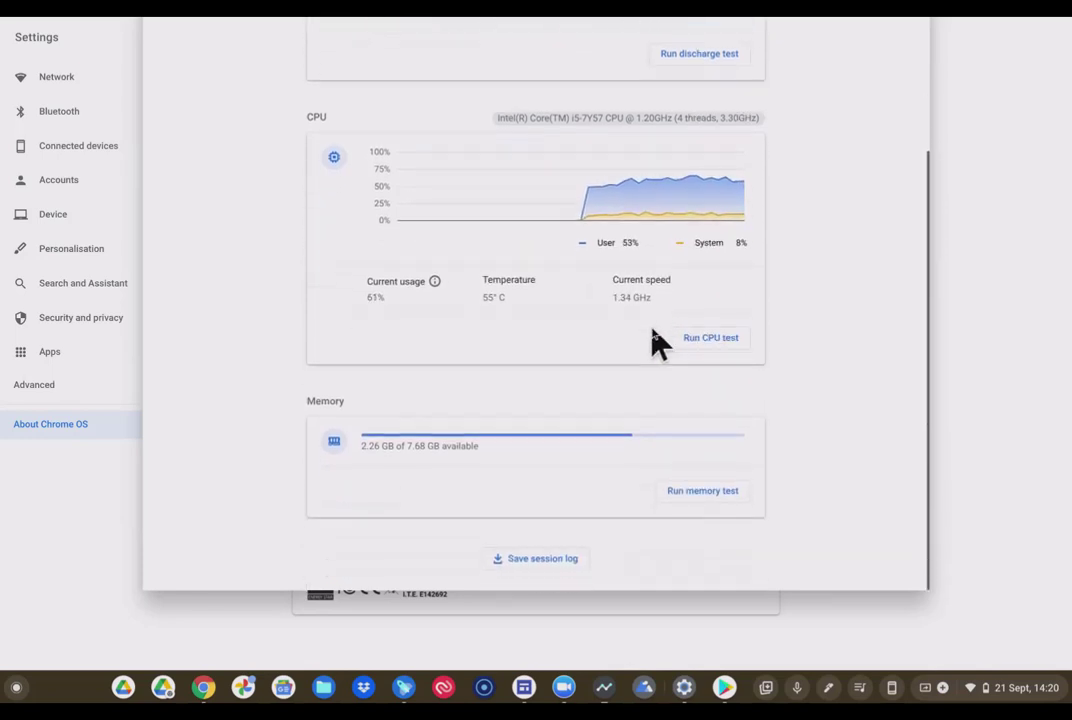